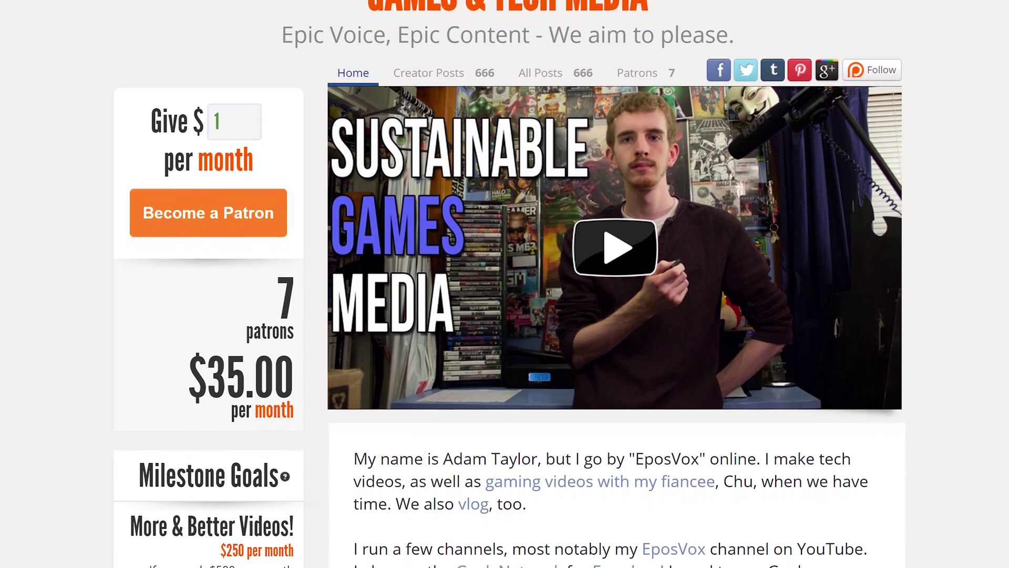
scroll(615, 284, down, 5)
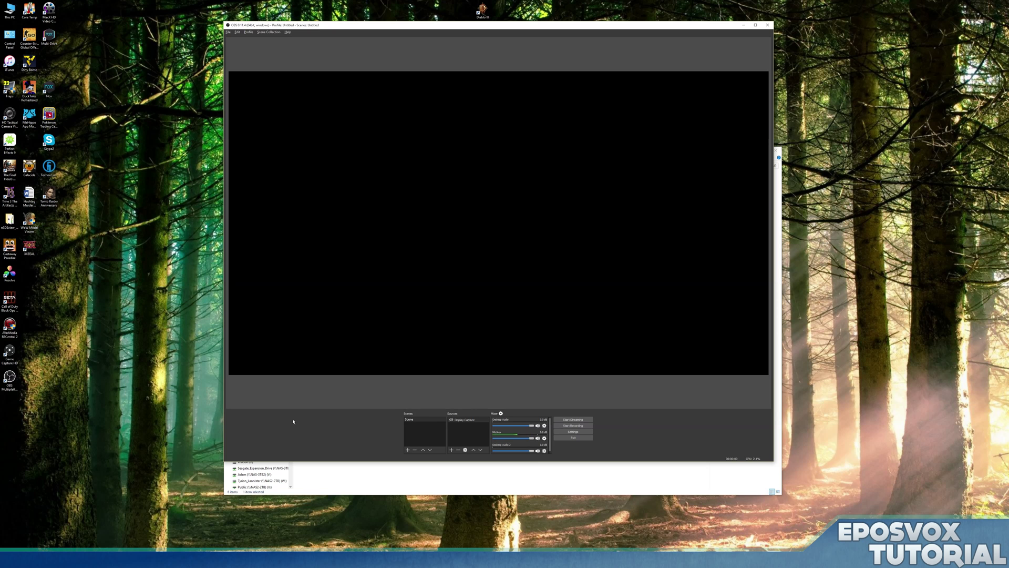
Open the hotkey settings and assign Num * to both Start Streaming and Stop Streaming
click(484, 349)
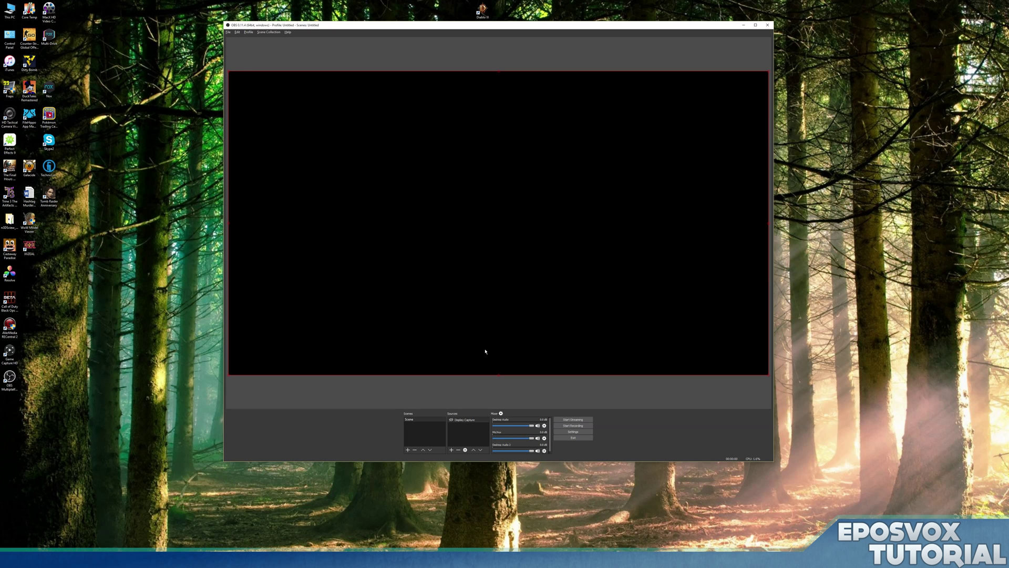
click(582, 433)
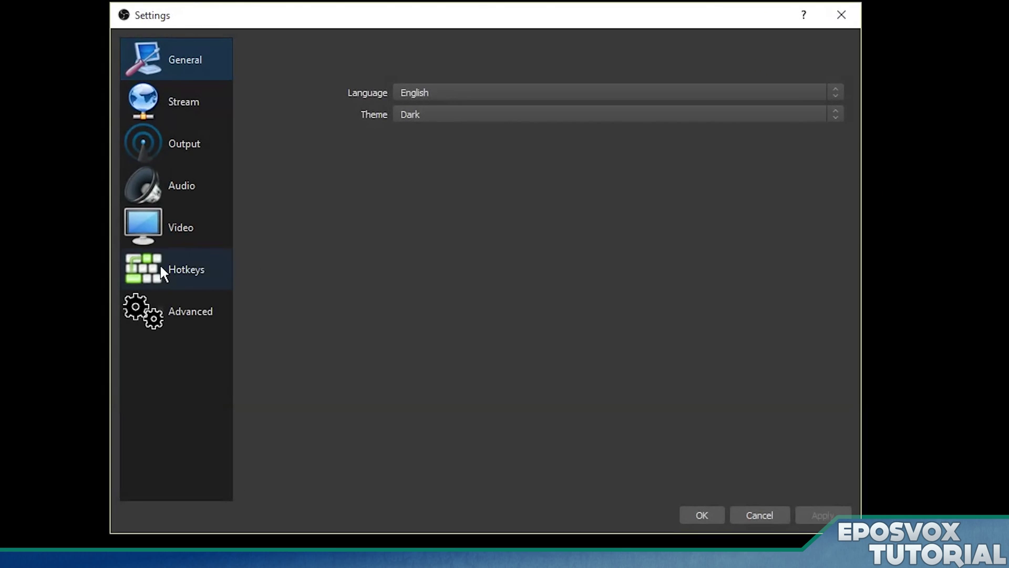
click(404, 251)
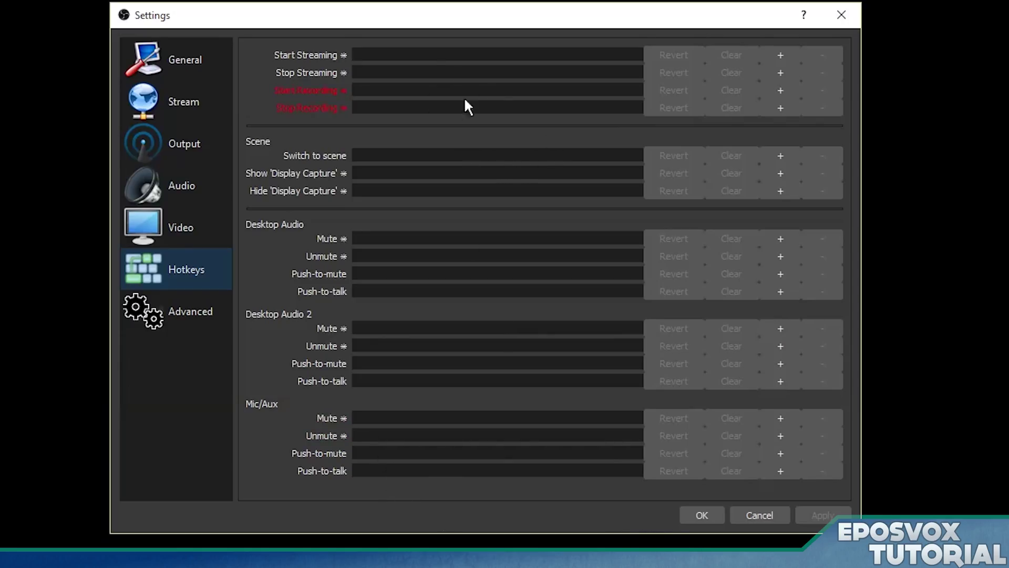
click(434, 56)
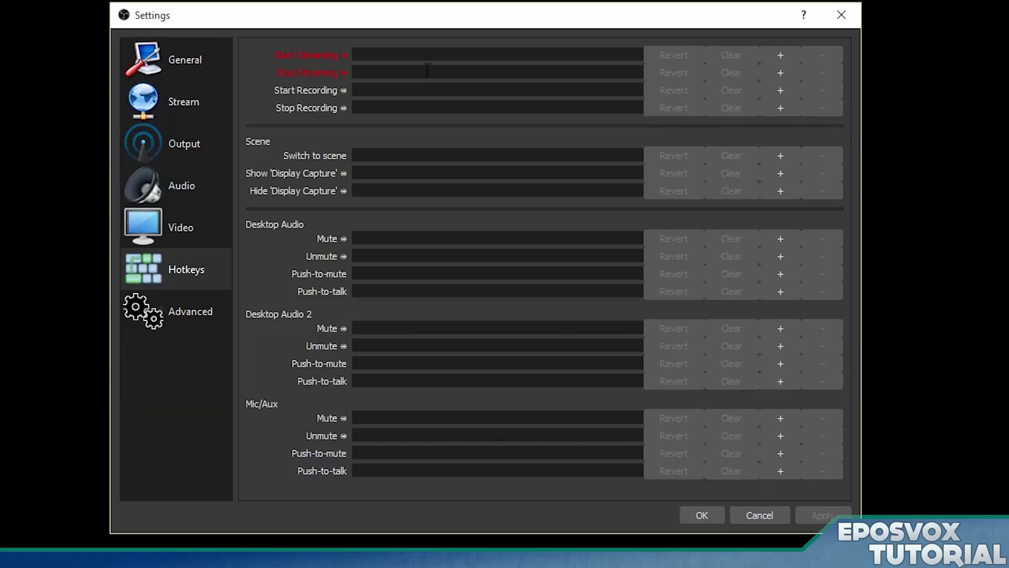
key(KP_Multiply)
click(399, 76)
key(KP_Multiply)
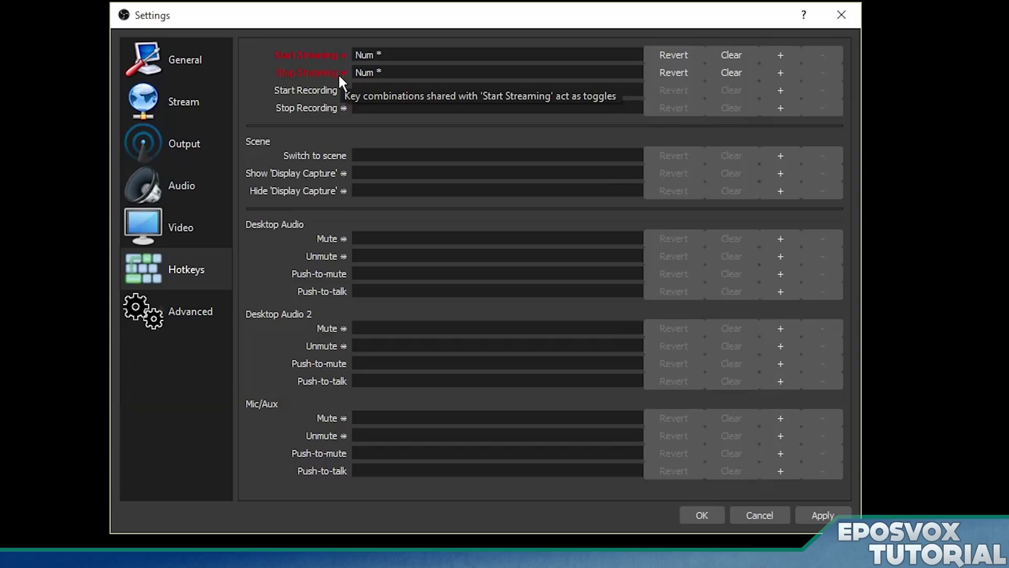
Add Num + as a second Stop Streaming hotkey, and remove that extra hotkey
click(780, 74)
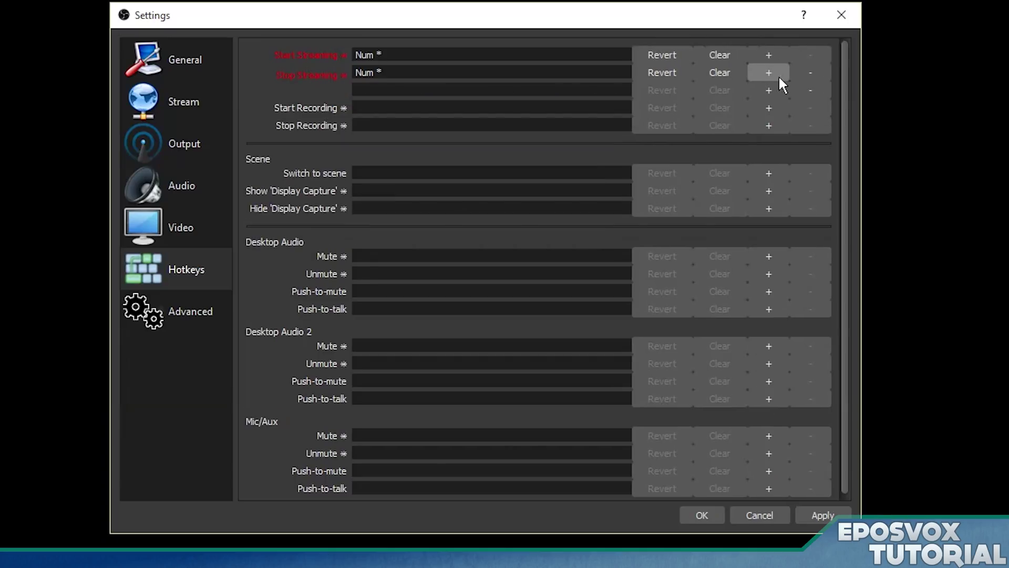
click(457, 90)
key(KP_Add)
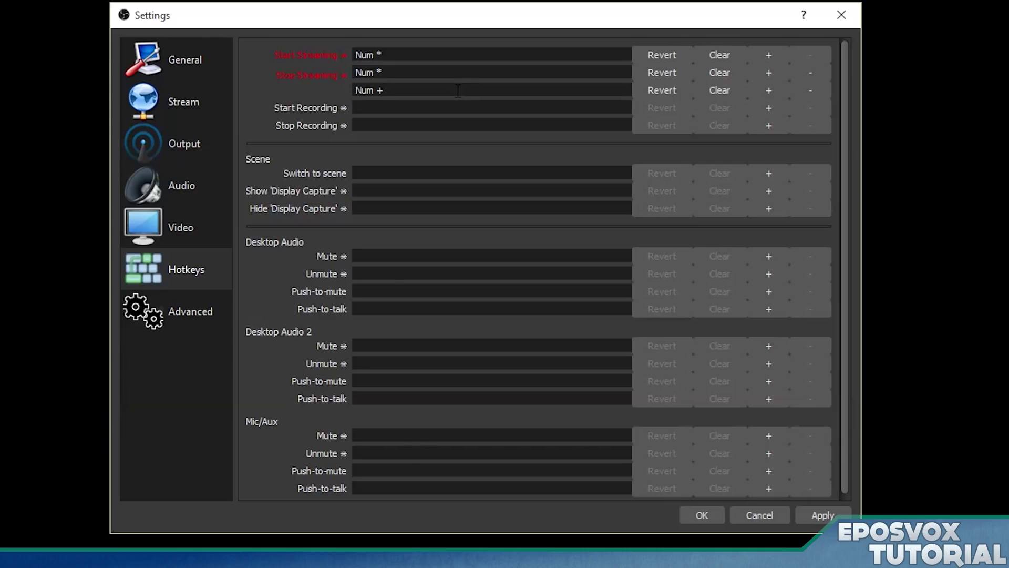
click(811, 91)
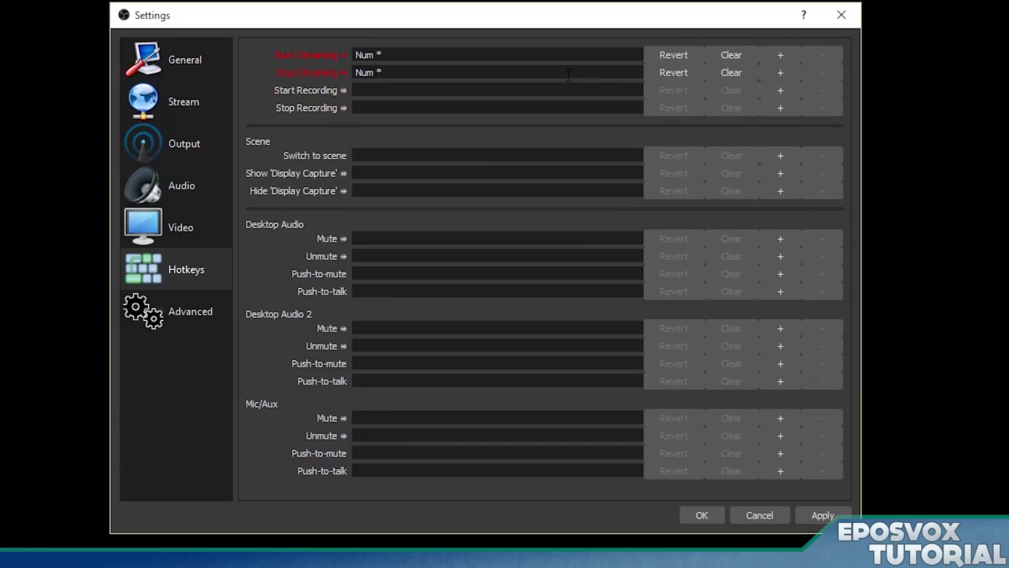
Revert the Start Streaming hotkey and reassign it to Num *, and try adding an extra blank Stop Streaming hotkey
click(673, 55)
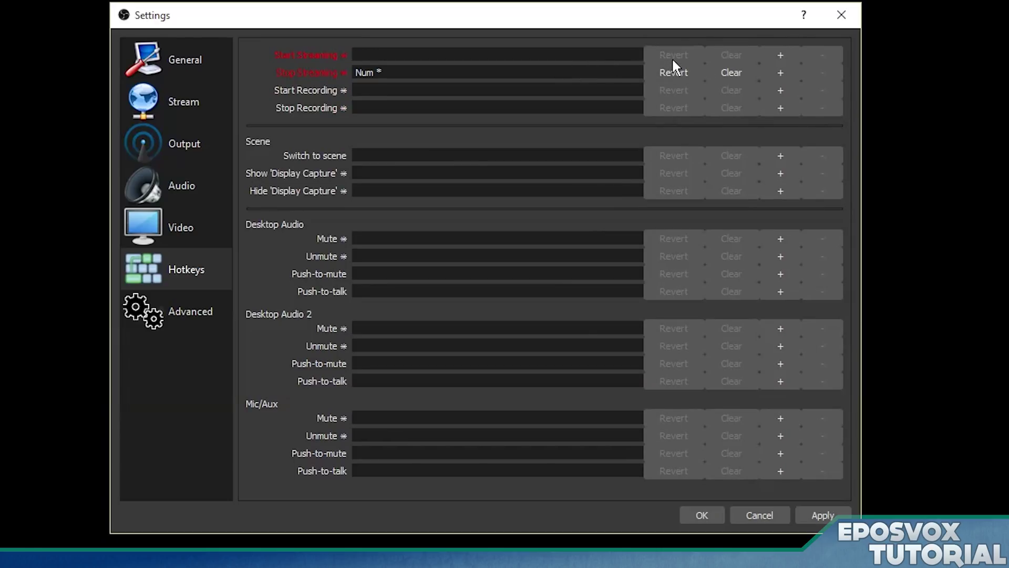
click(603, 59)
key(KP_Multiply)
click(769, 75)
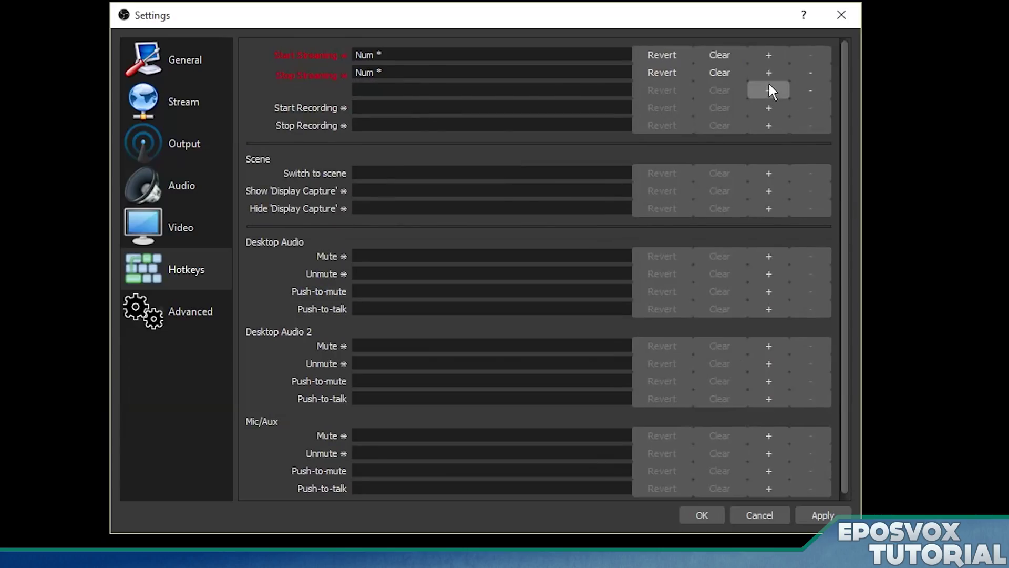
click(807, 88)
Assign Num - to both Start Recording and Stop Recording, and Num 7 to Switch to scene
click(442, 90)
key(KP_Subtract)
click(401, 106)
key(KP_Subtract)
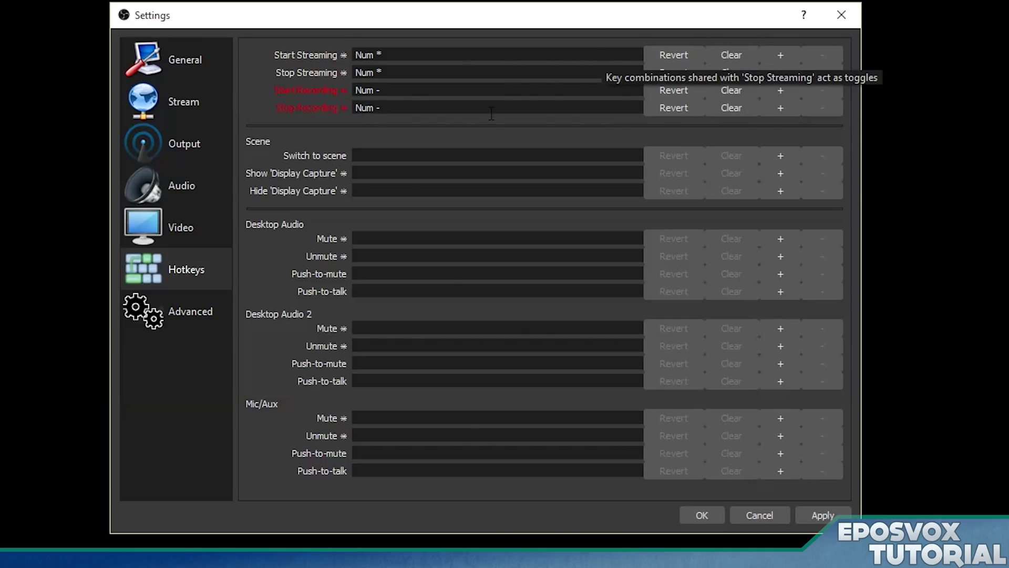
key(KP_7)
Try hotkeys for showing and hiding Display Capture, and clear both of them
click(405, 173)
key(KP_8)
click(405, 190)
key(KP_9)
click(389, 188)
key(Delete)
click(368, 175)
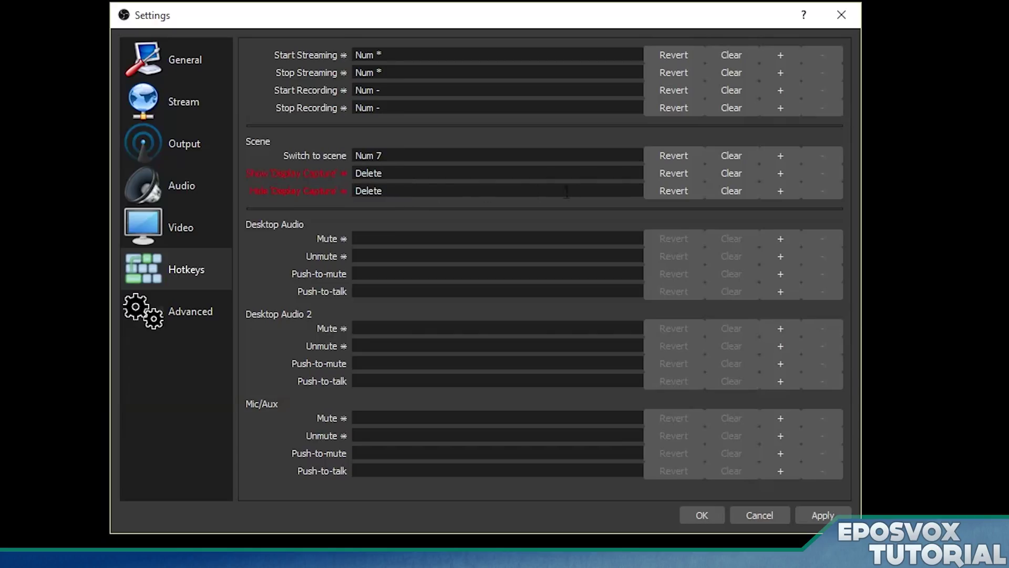
click(717, 174)
click(726, 190)
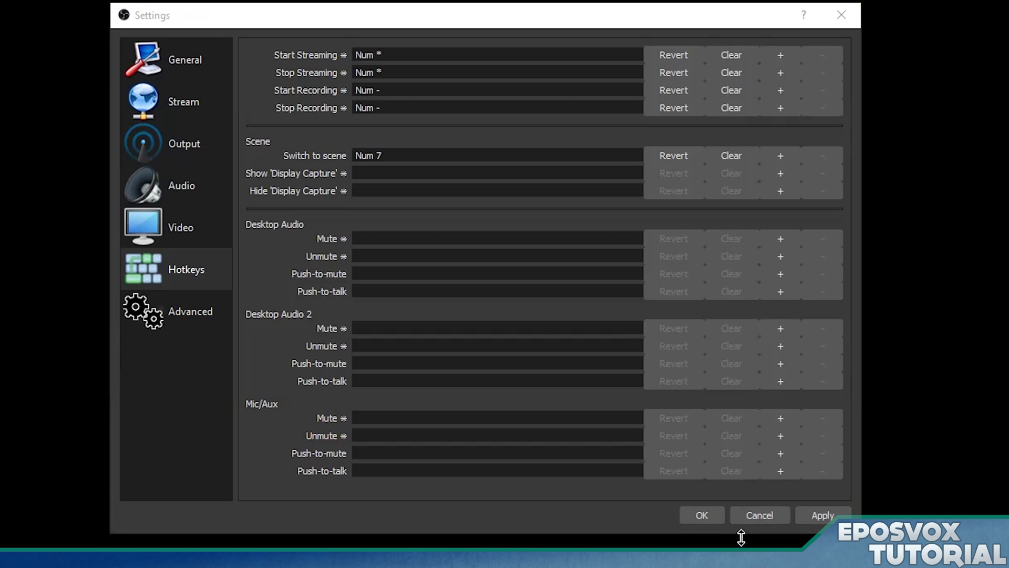
Save the hotkey settings and add an Image source using the picture 2014-05-12 09.06.14.jpg
click(703, 514)
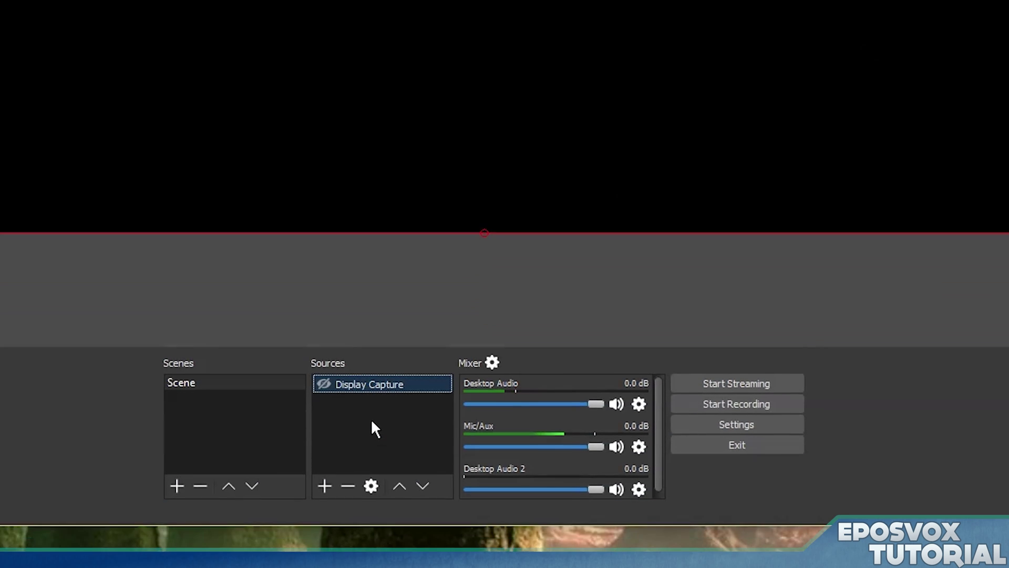
right_click(373, 321)
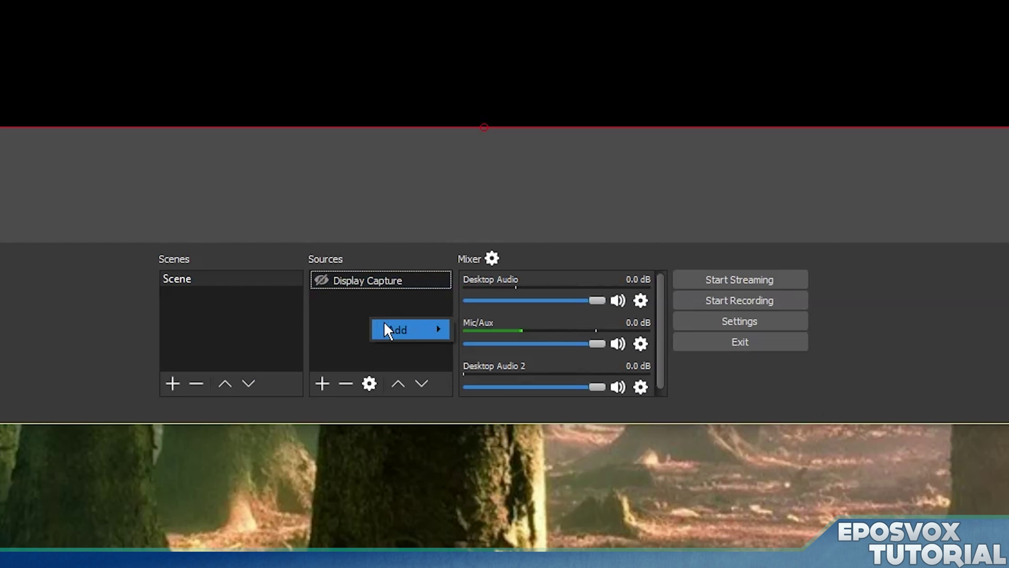
mouse_move(388, 330)
click(361, 61)
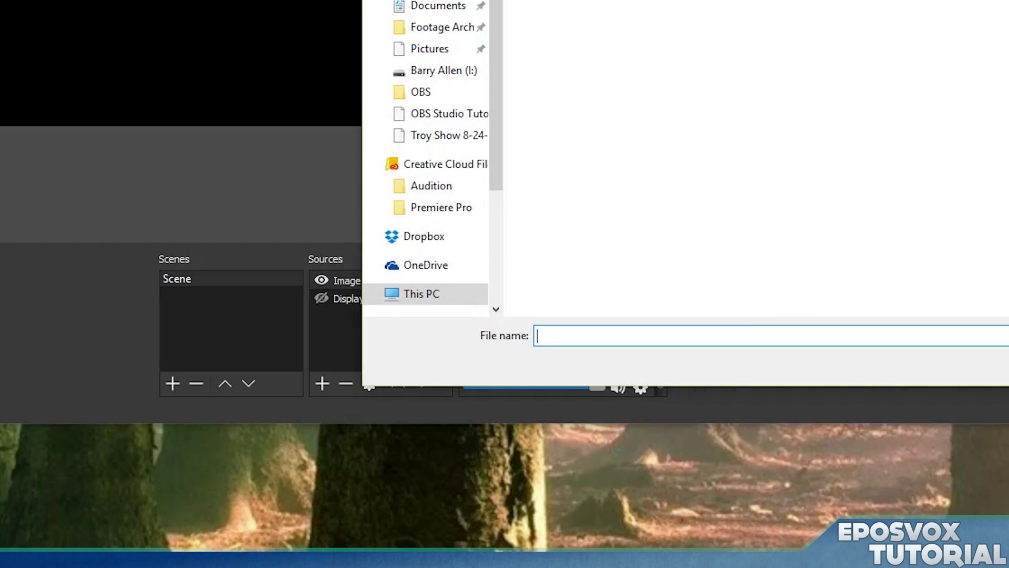
click(436, 57)
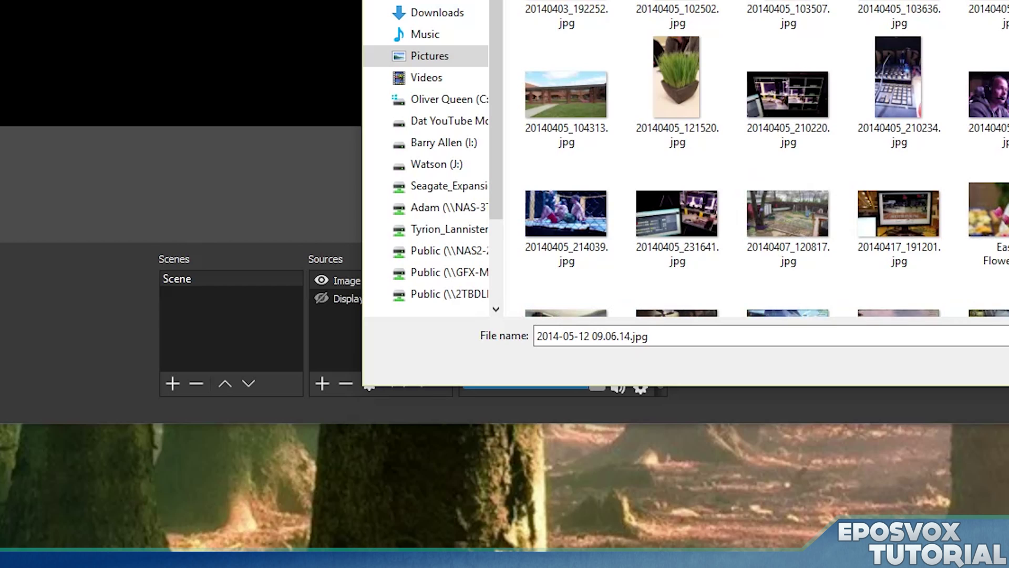
key(Return)
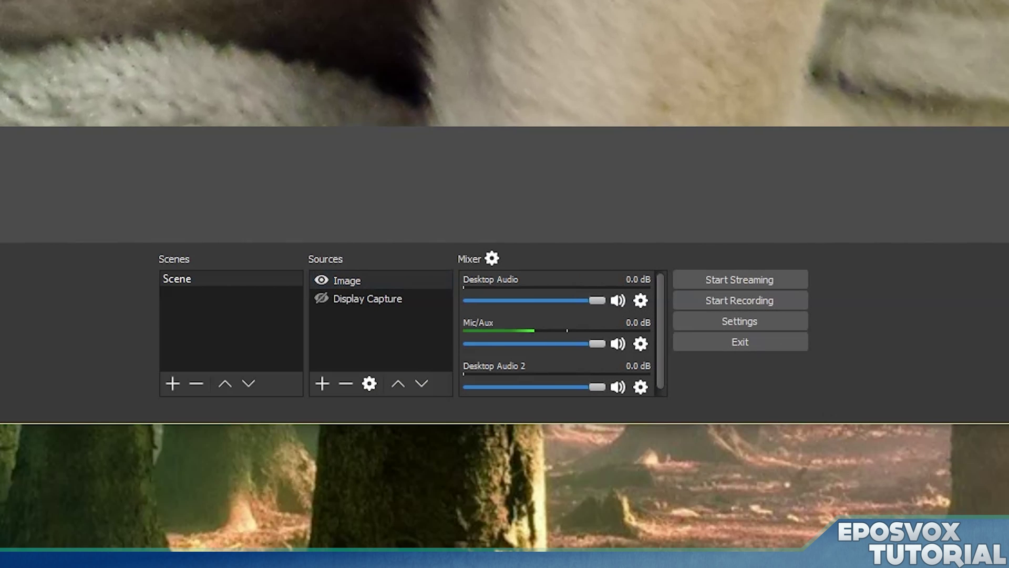
Make the Display Capture source visible and assign Num 8 as both its show and hide hotkey
click(321, 299)
right_click(357, 332)
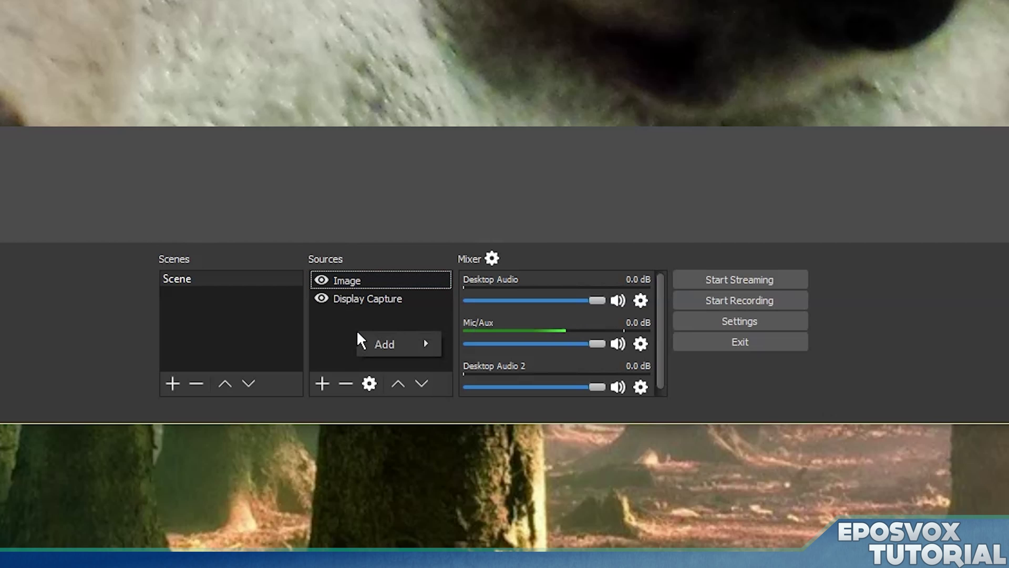
click(741, 319)
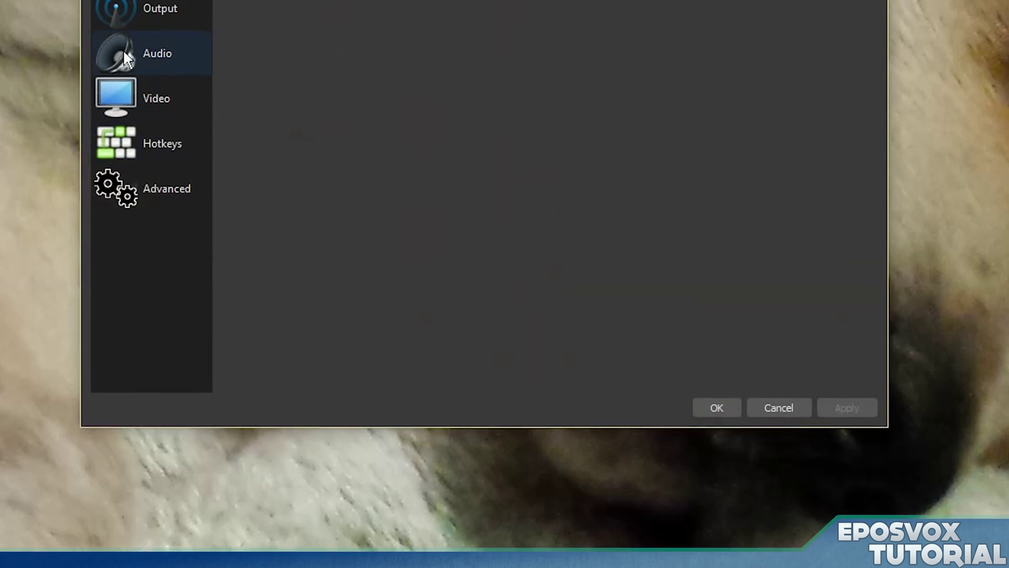
click(153, 134)
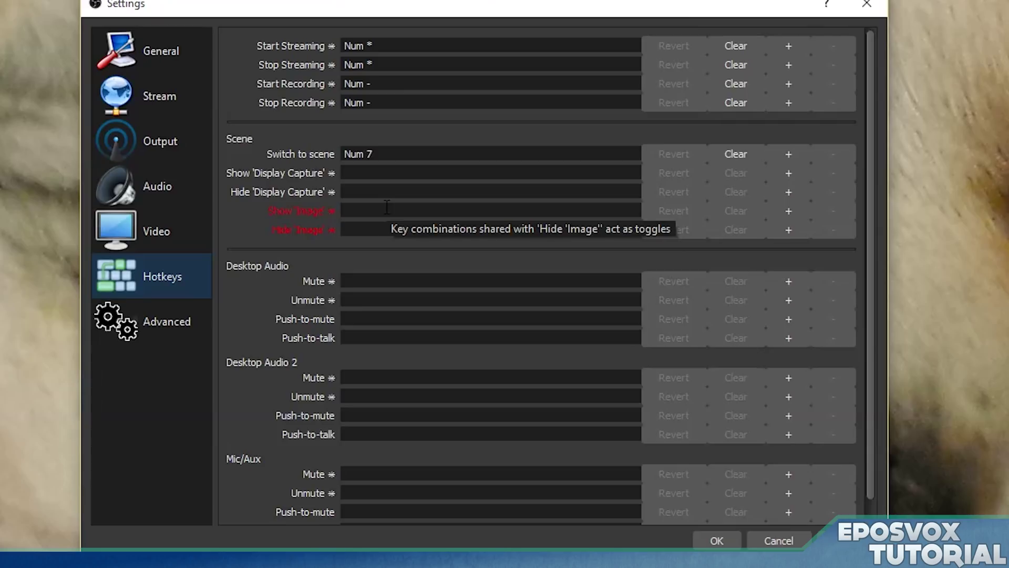
click(394, 153)
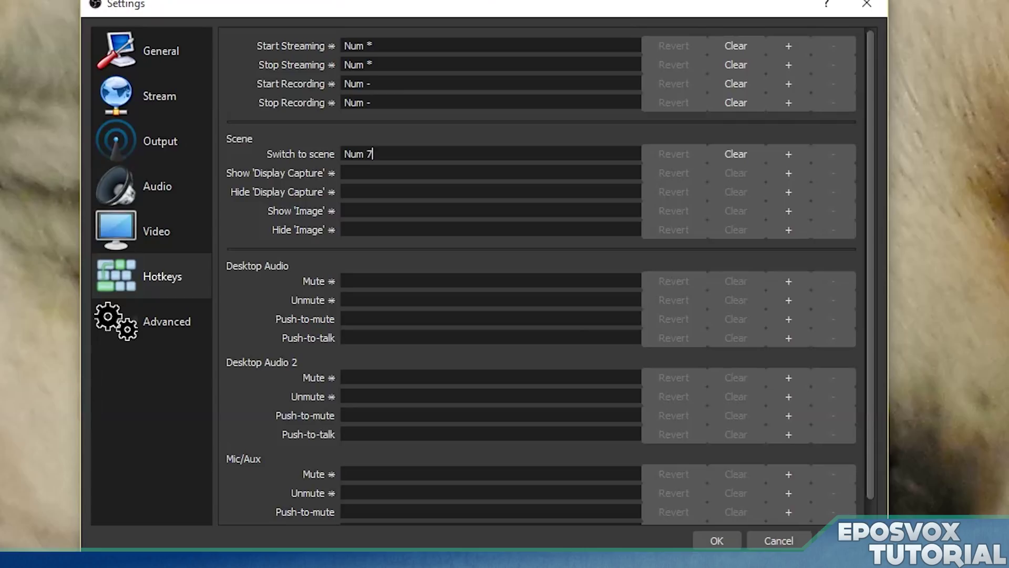
click(383, 172)
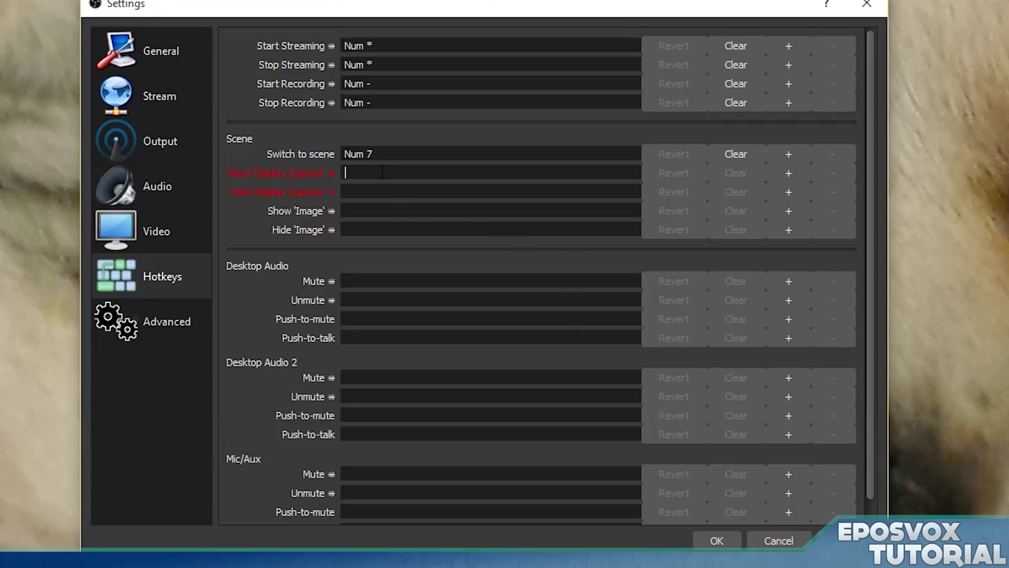
key(KP_8)
click(378, 192)
key(KP_8)
Assign Num 9 to both show and hide the Image source, and save the settings
click(378, 211)
key(KP_9)
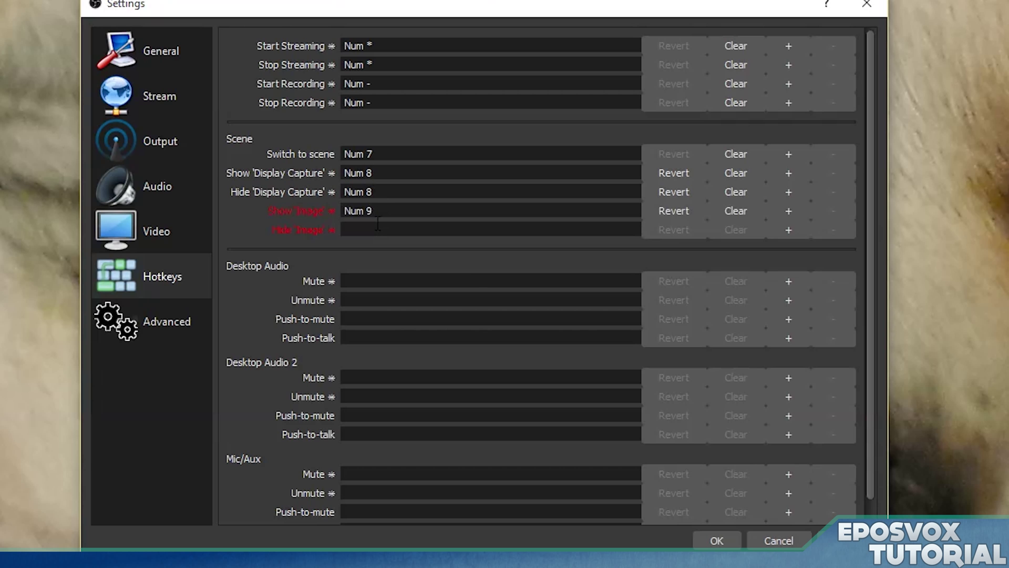
click(378, 230)
key(KP_9)
click(717, 540)
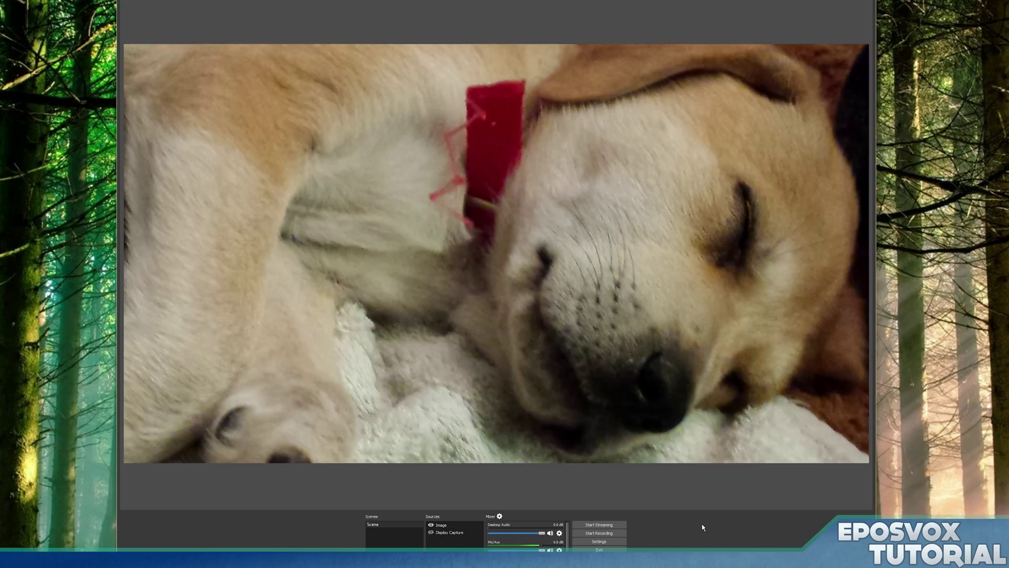
Test the Num 9 hotkey and toggle the visibility of the Display Capture and Image sources
key(KP_9)
click(431, 532)
click(431, 525)
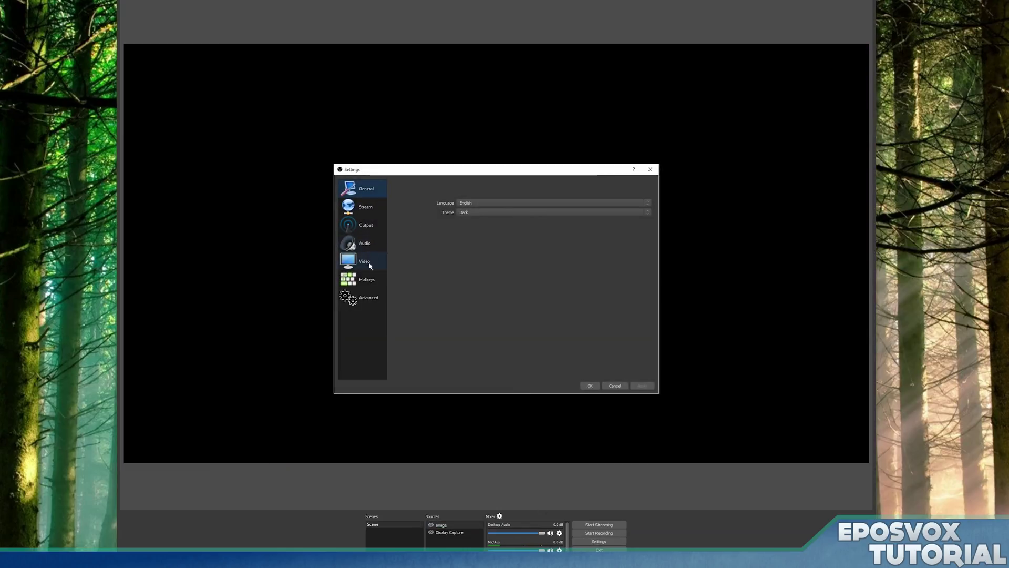
Return to the hotkey settings and enlarge the window to examine the Desktop Audio and Mic/Aux hotkeys
click(366, 279)
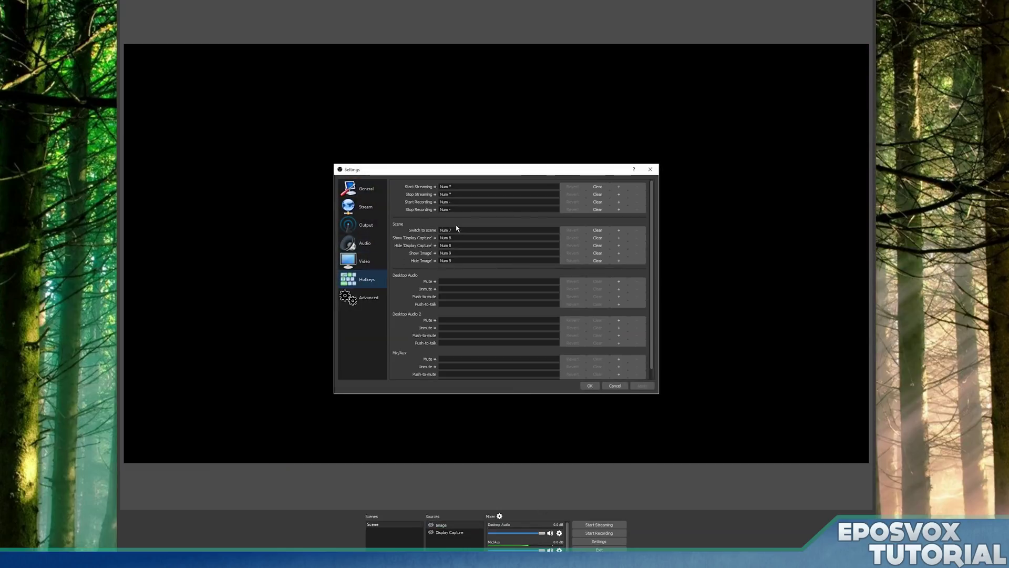
scroll(488, 368, down, 1)
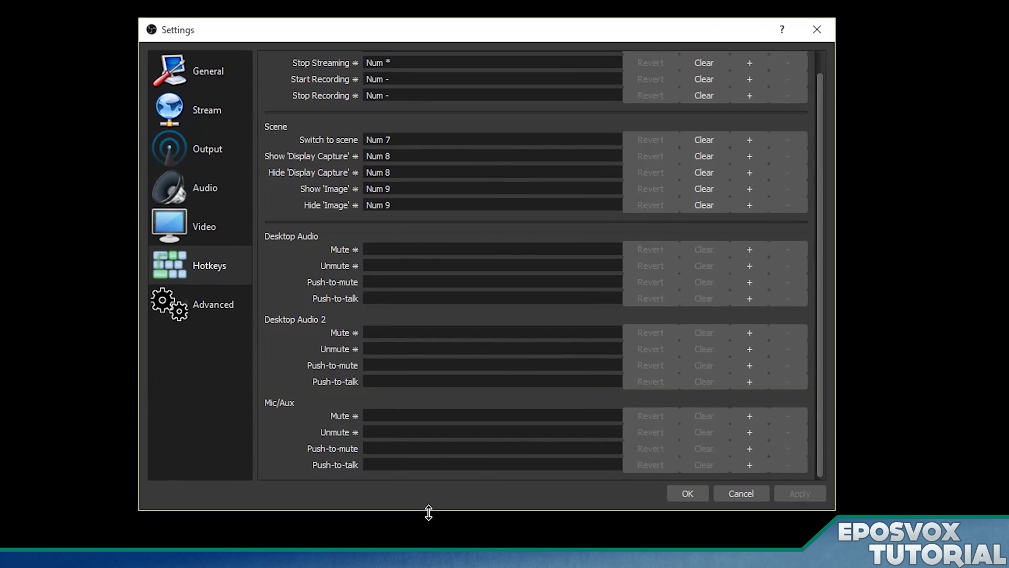
drag(469, 393, 470, 415)
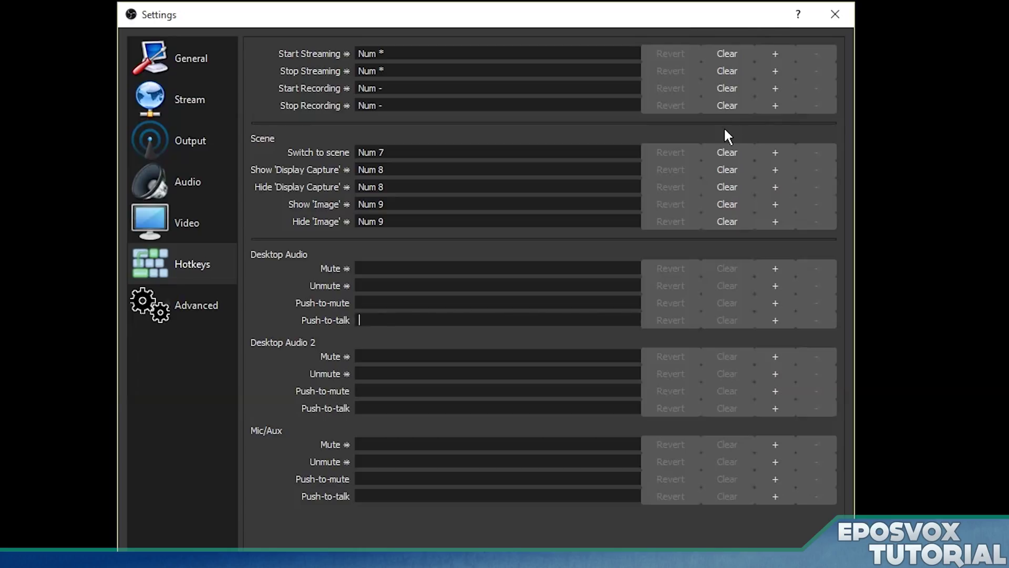
Examine the advanced settings for audio buffering time and the available video color format options
click(185, 304)
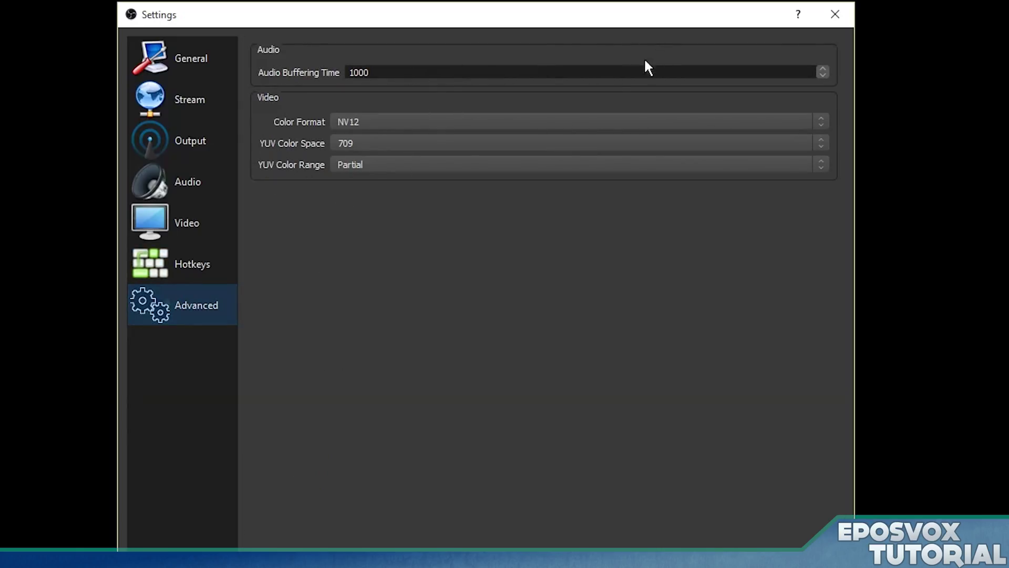
double_click(413, 73)
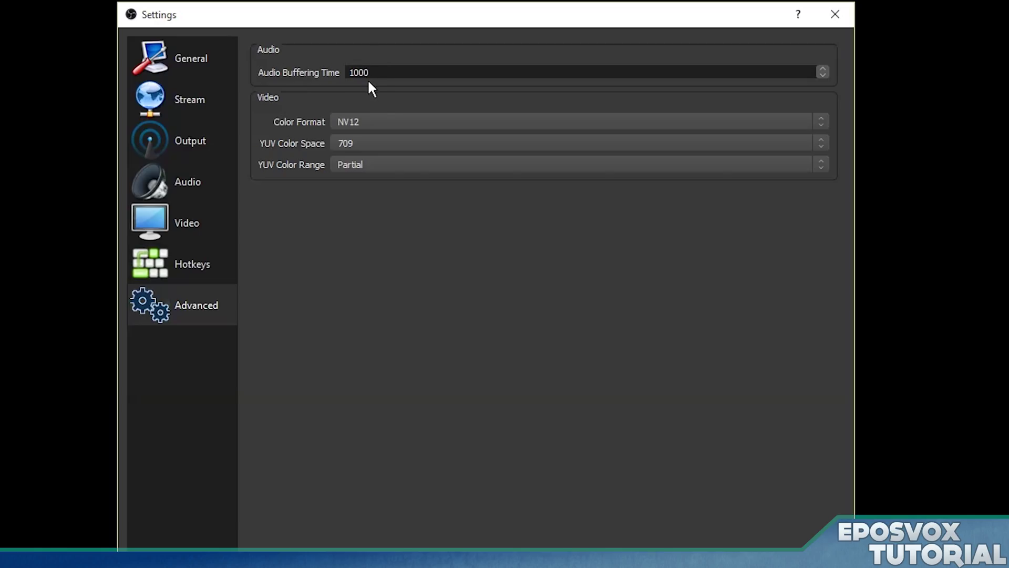
click(384, 122)
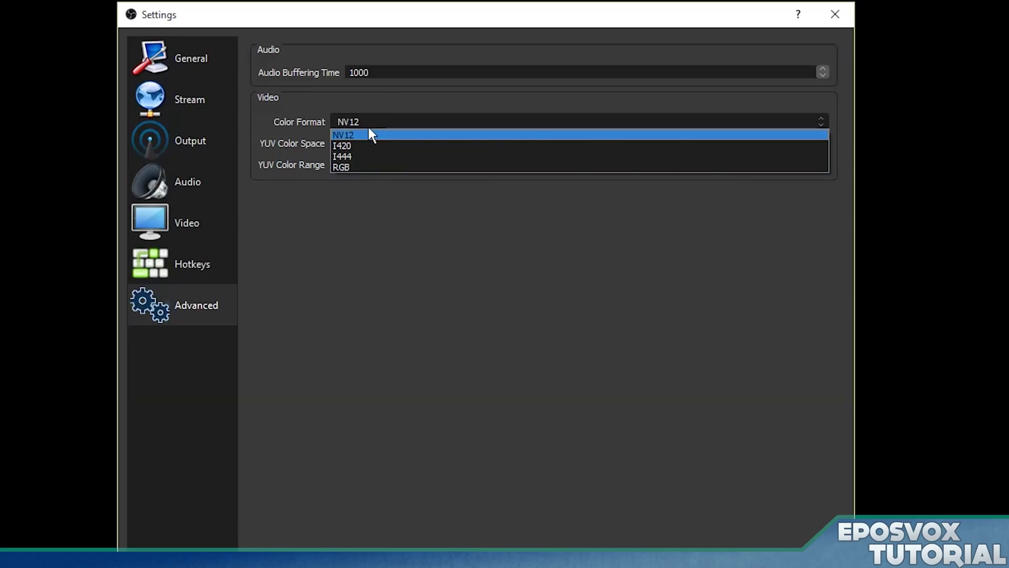
click(369, 135)
click(370, 141)
click(374, 154)
click(376, 157)
click(371, 174)
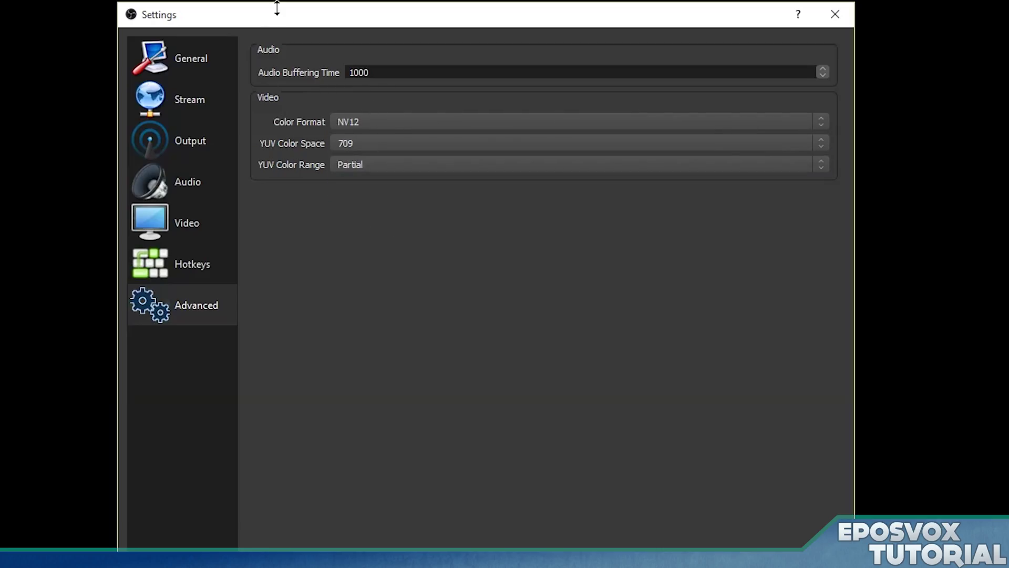